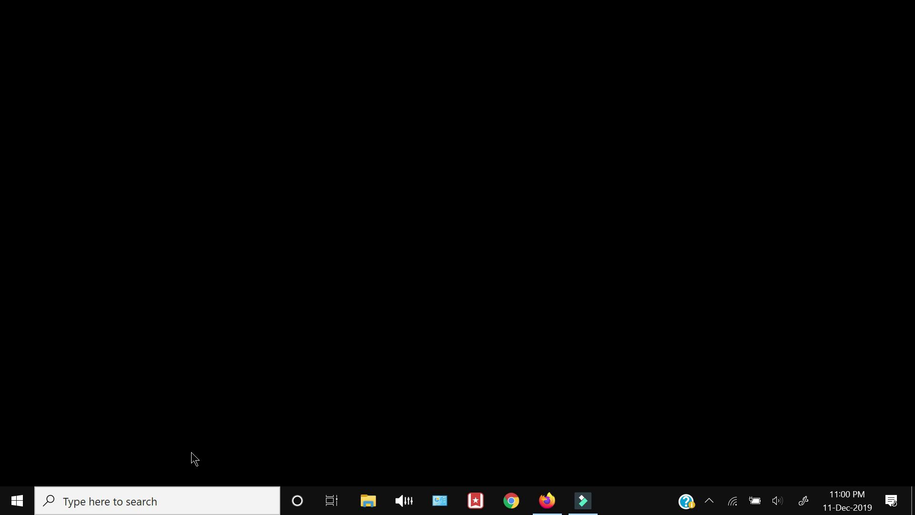
Search 'intel', launch Intel Graphics Control Panel, and open the built-in display's Color Settings.
left_click(182, 501)
type("intel")
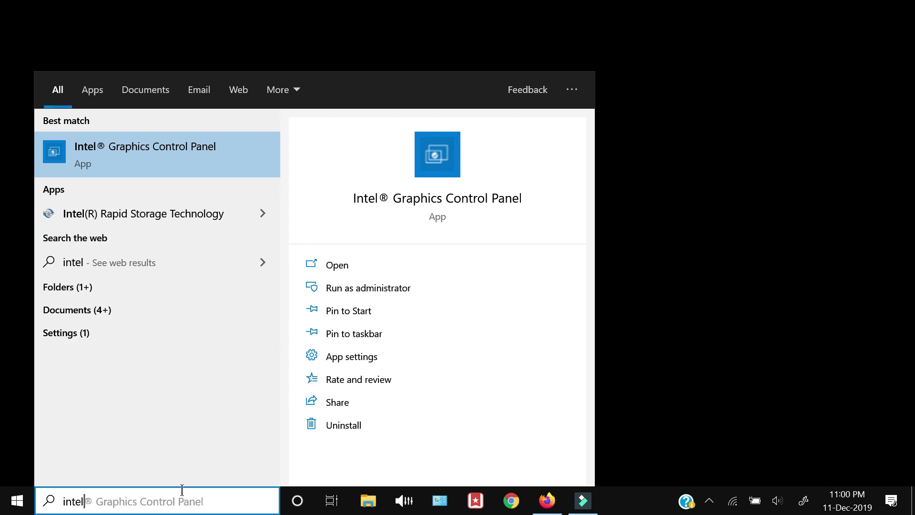
left_click(162, 160)
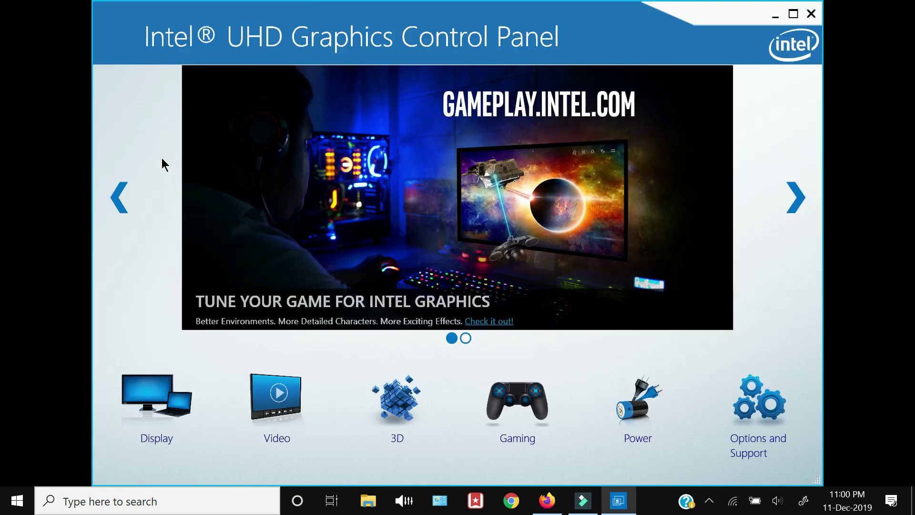
left_click(176, 408)
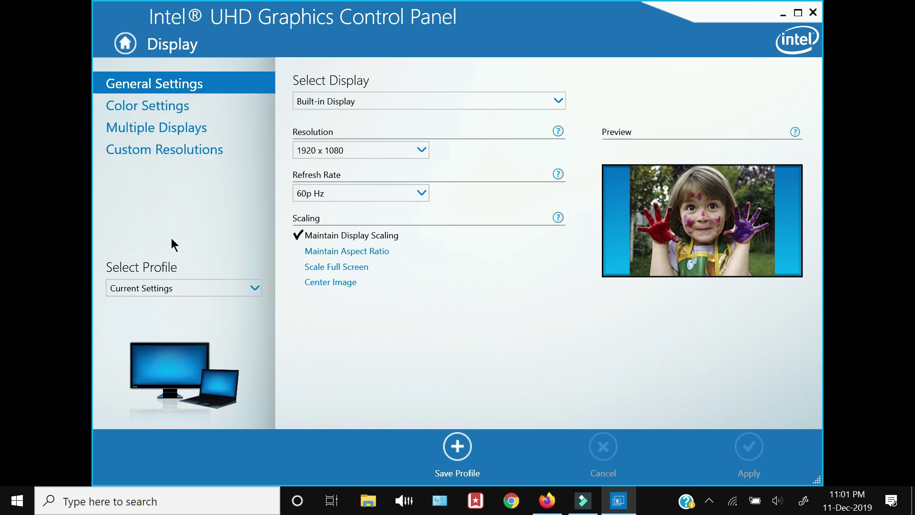
left_click(163, 108)
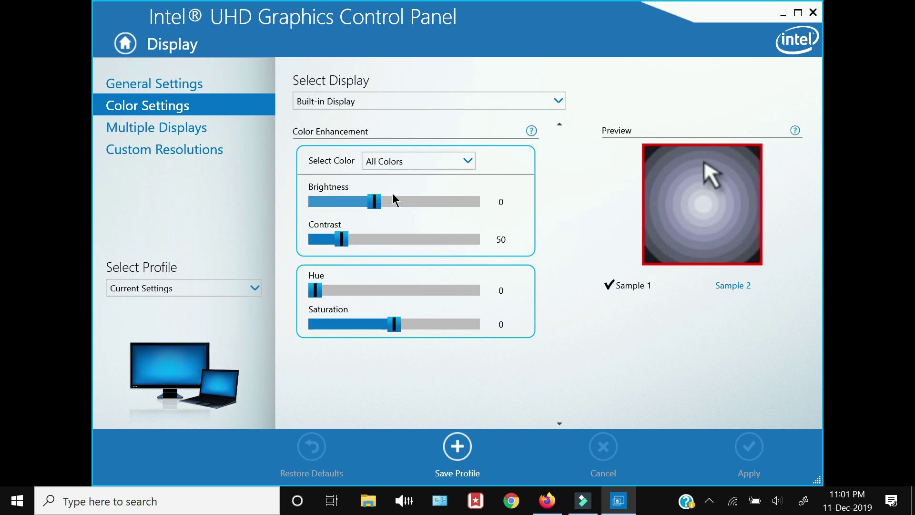
left_click(395, 165)
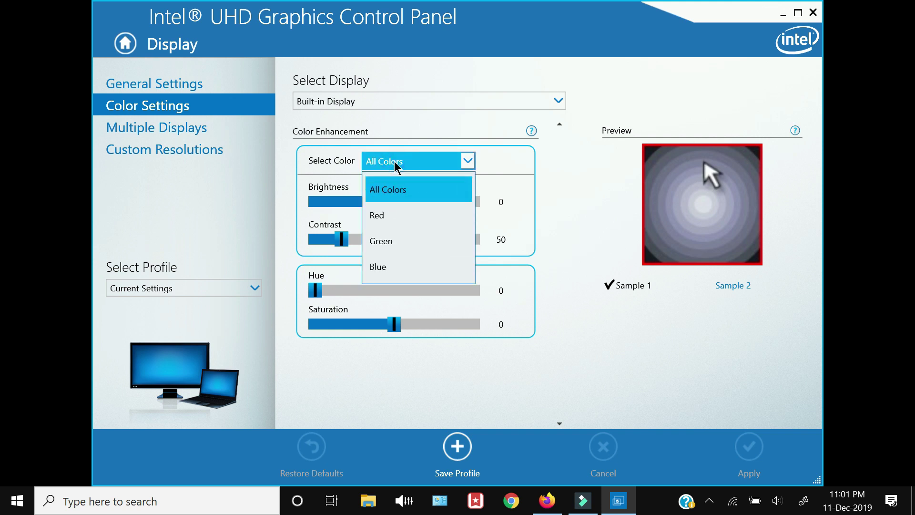
left_click(395, 164)
left_click(395, 164)
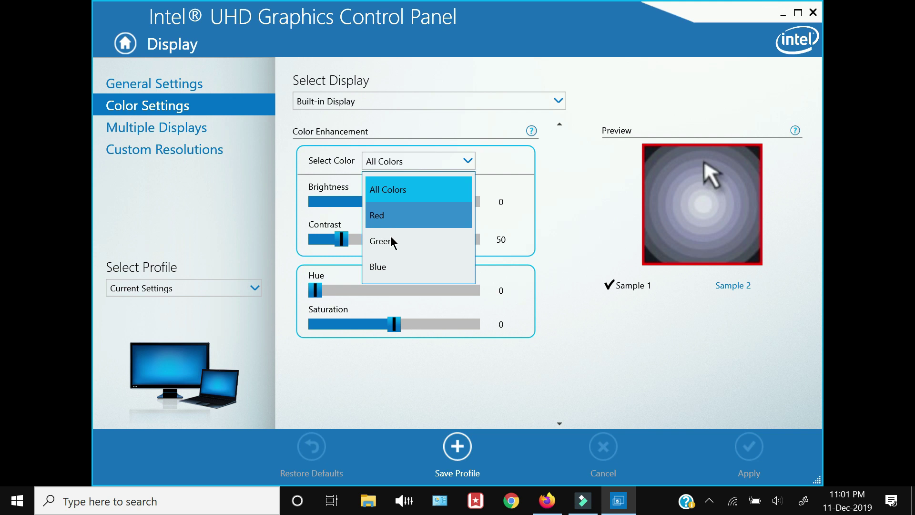
left_click(288, 227)
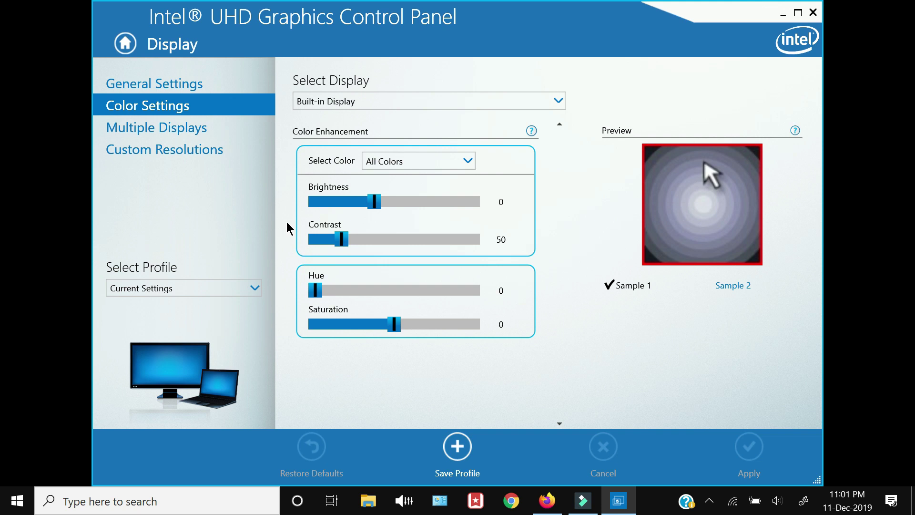
Close the Intel panel, launch Display Color Calibration via a 'cali' search, and advance two pages.
key("alt+F4")
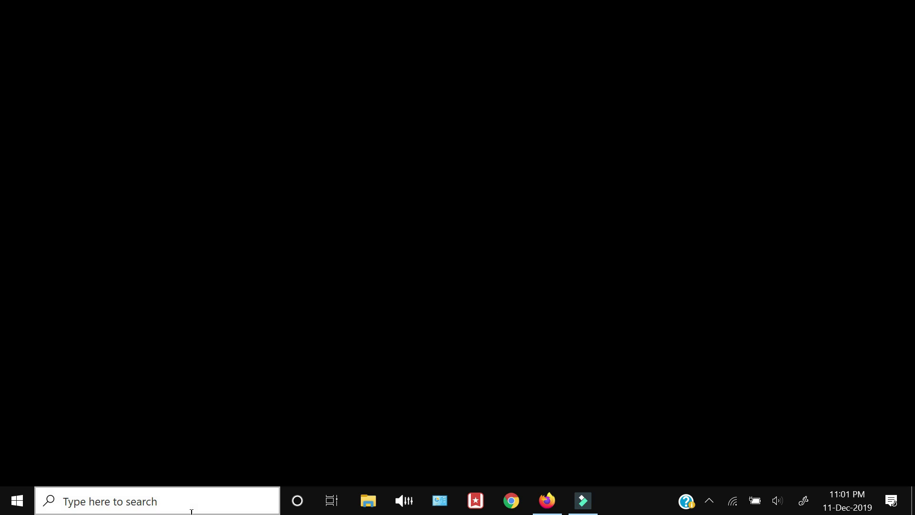
left_click(190, 492)
type("c")
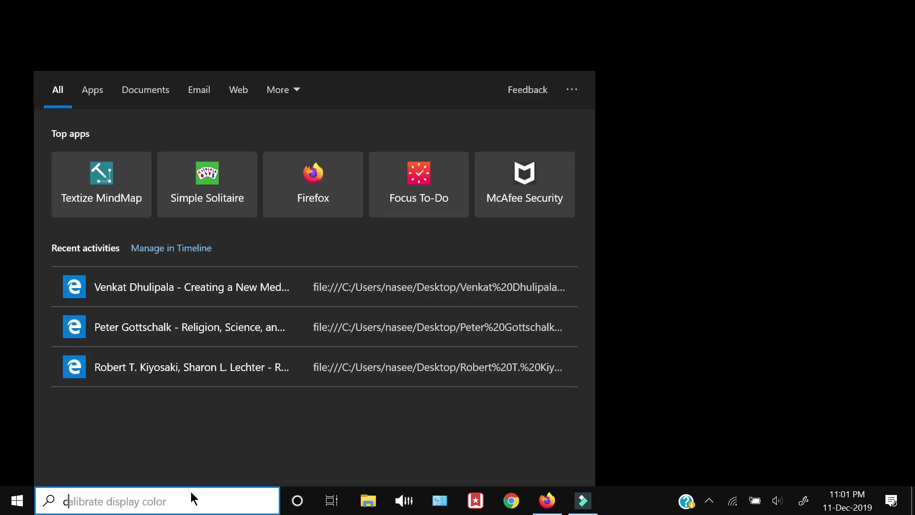
type("ali")
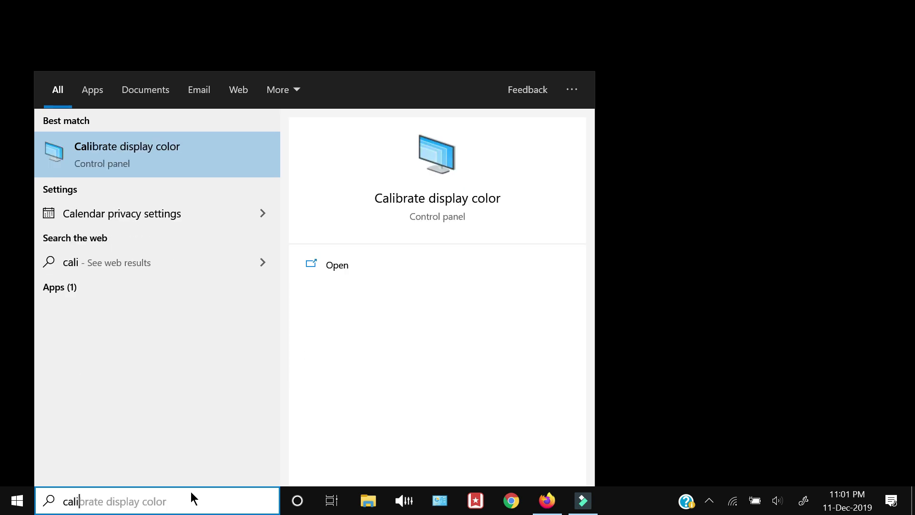
left_click(136, 143)
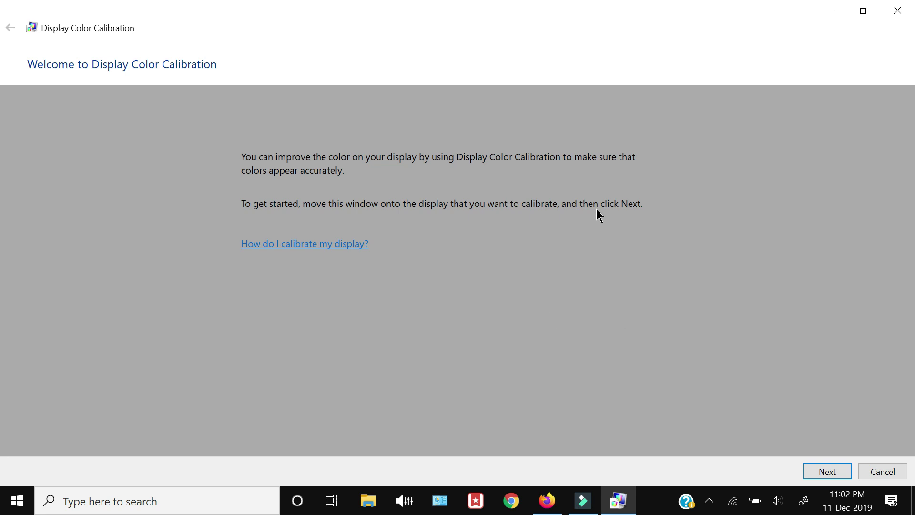
left_click(814, 475)
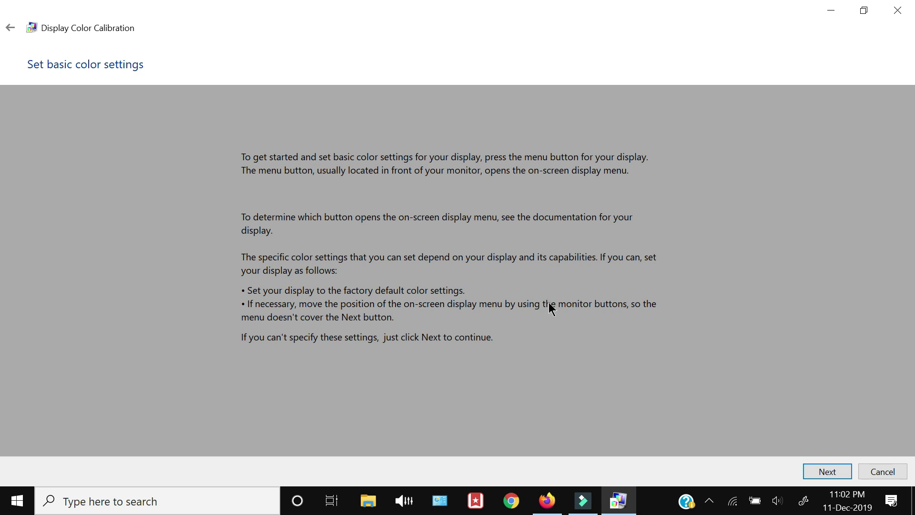
left_click(815, 471)
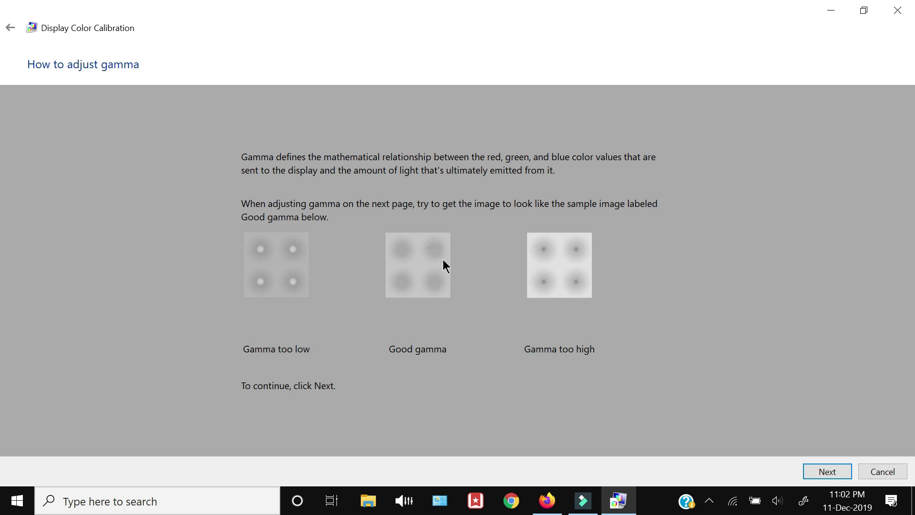
Nudge the gamma slider up slightly until the circle dots fade, then continue.
left_click(816, 472)
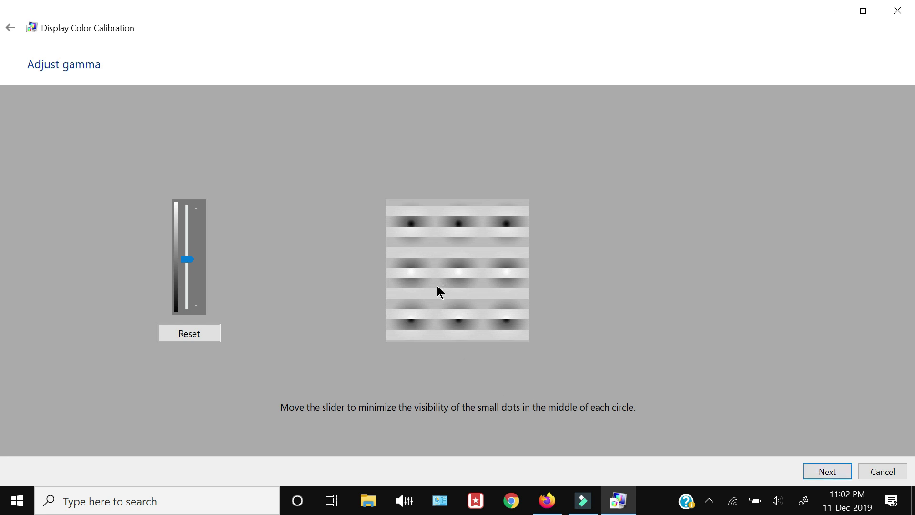
left_click_drag(189, 261, 192, 254)
left_click(823, 470)
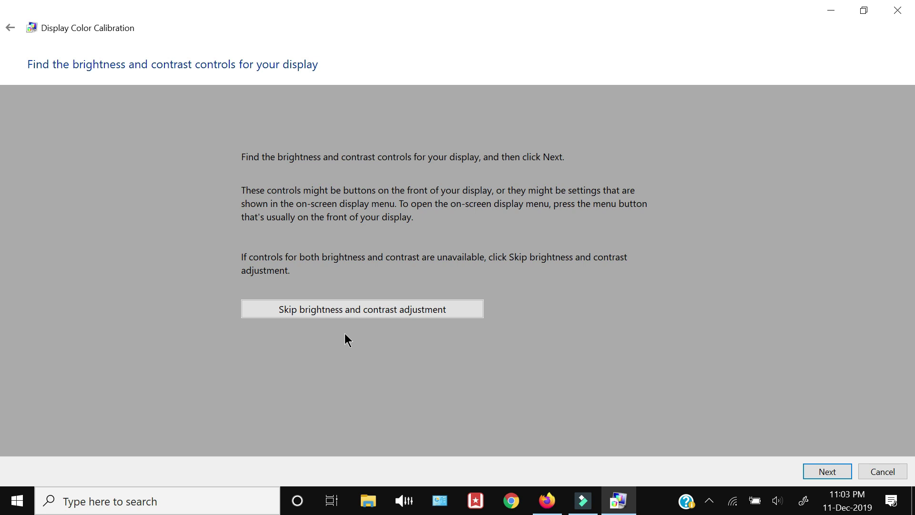
Advance through the brightness explanation and Adjust brightness pages without changes.
left_click(823, 470)
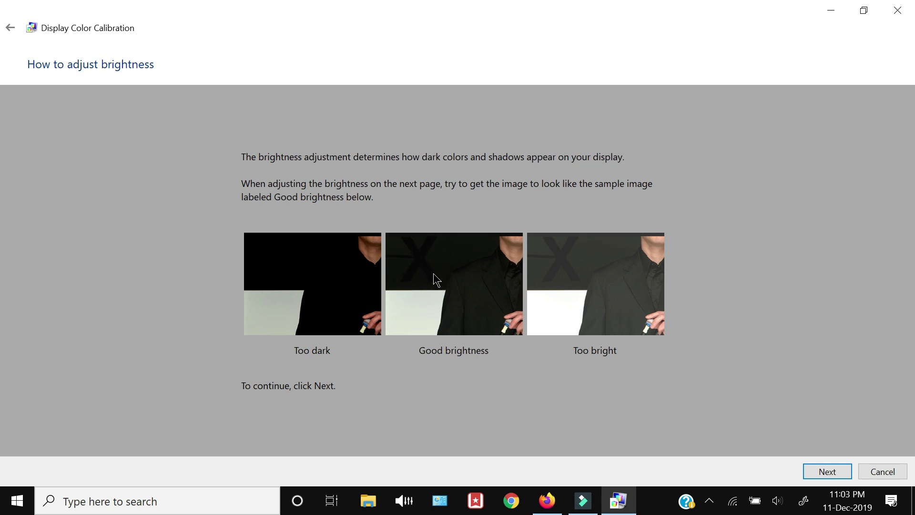
left_click(824, 473)
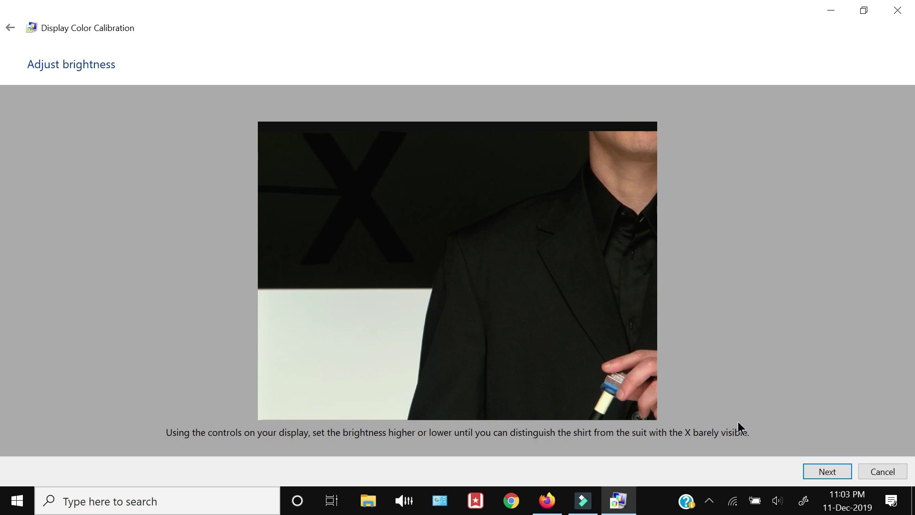
left_click(808, 469)
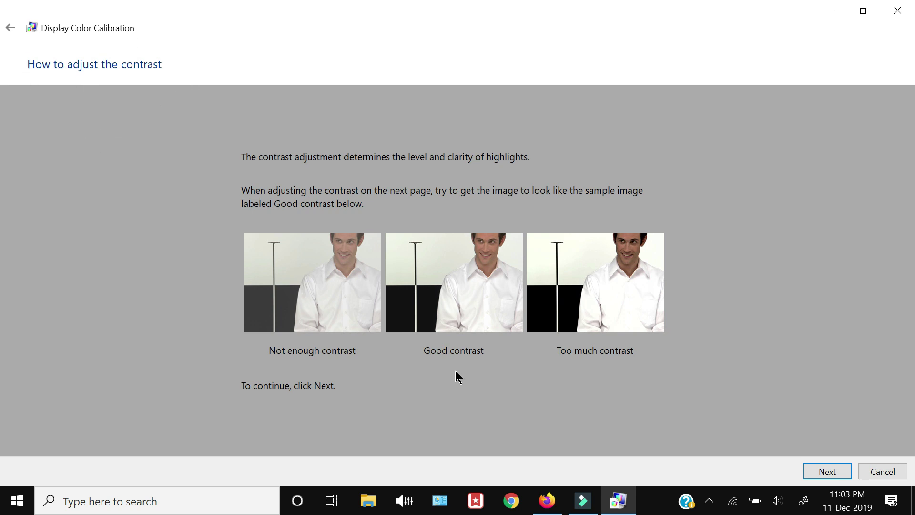
Pass the contrast and colour balance pages to create the calibration, then preview the previous calibration.
left_click(813, 475)
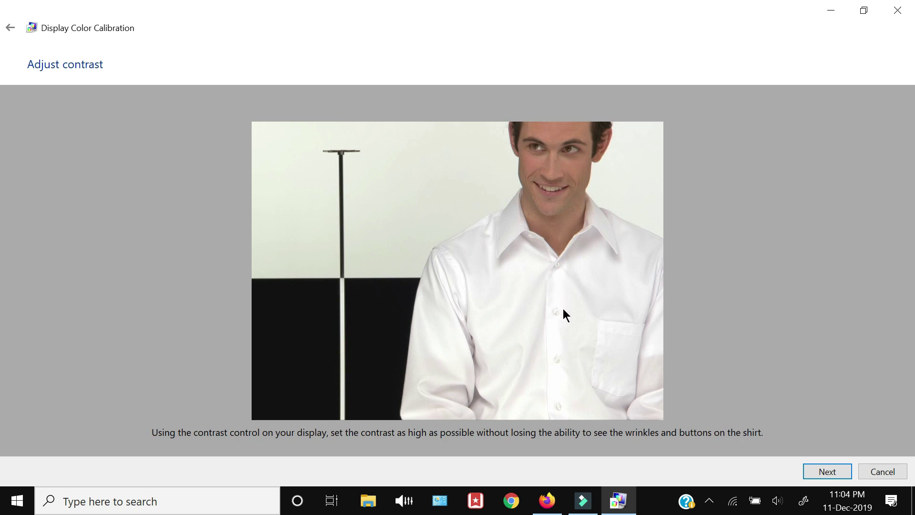
left_click(830, 476)
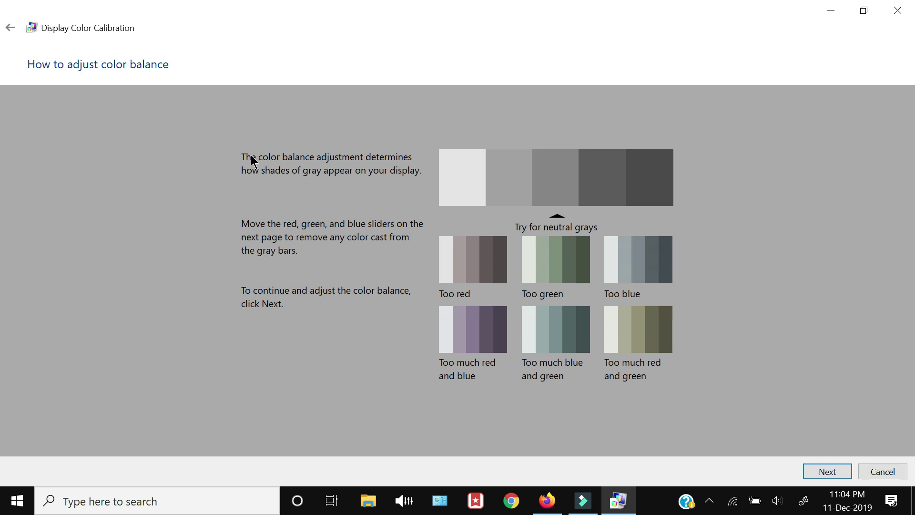
left_click(829, 474)
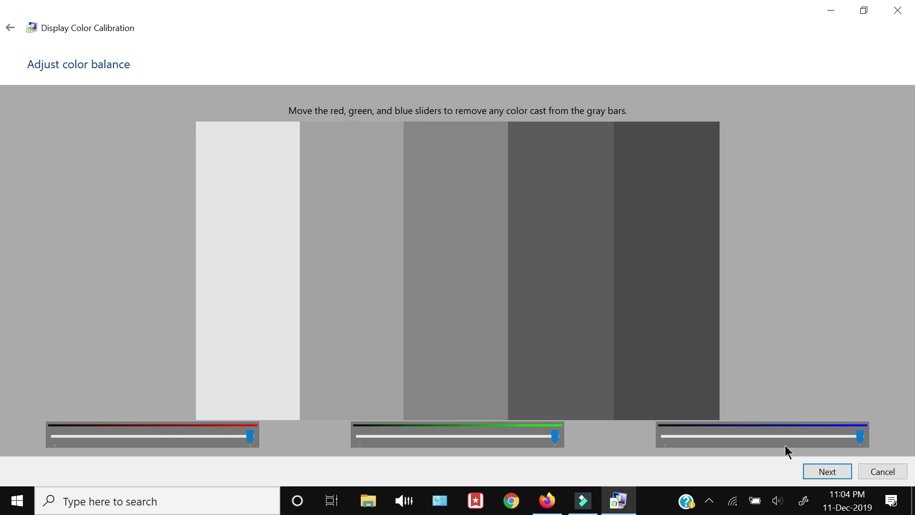
left_click(827, 473)
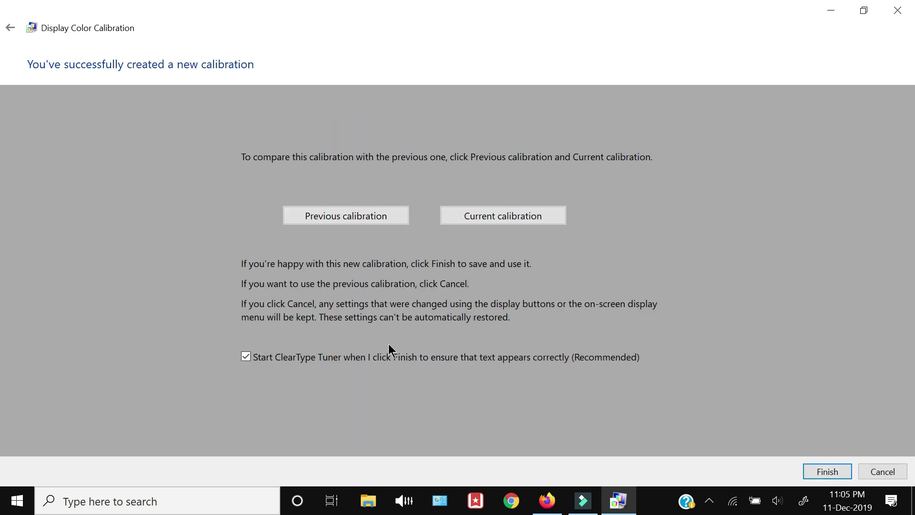
left_click(350, 219)
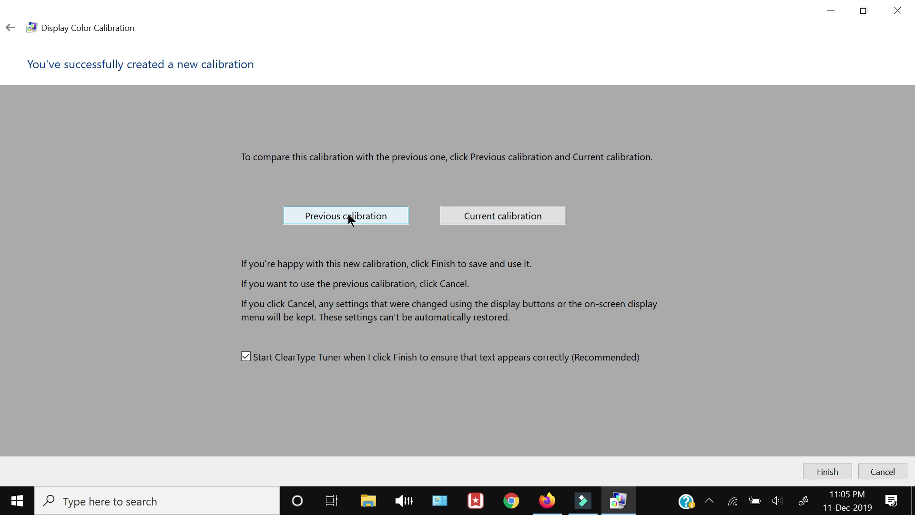
Preview the current calibration, cancel out of the wizard, and briefly check the hidden tray icons.
left_click(486, 221)
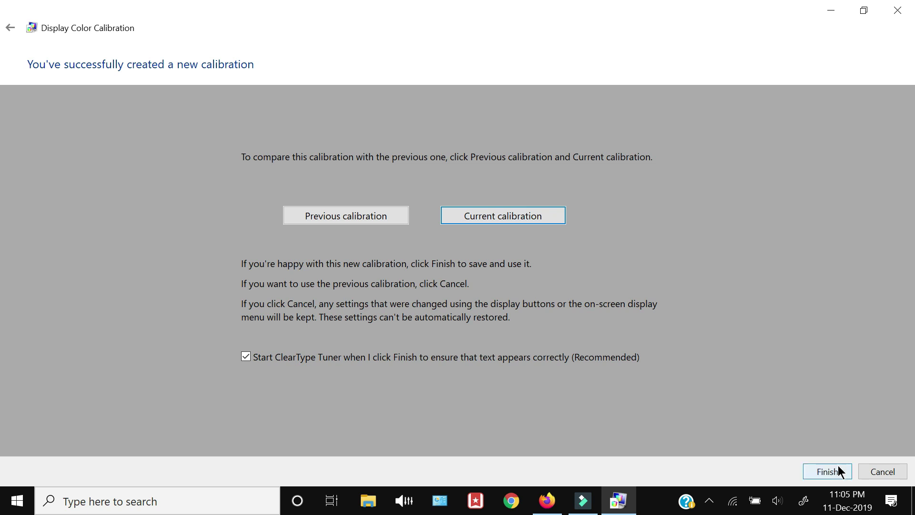
left_click(873, 472)
left_click(436, 260)
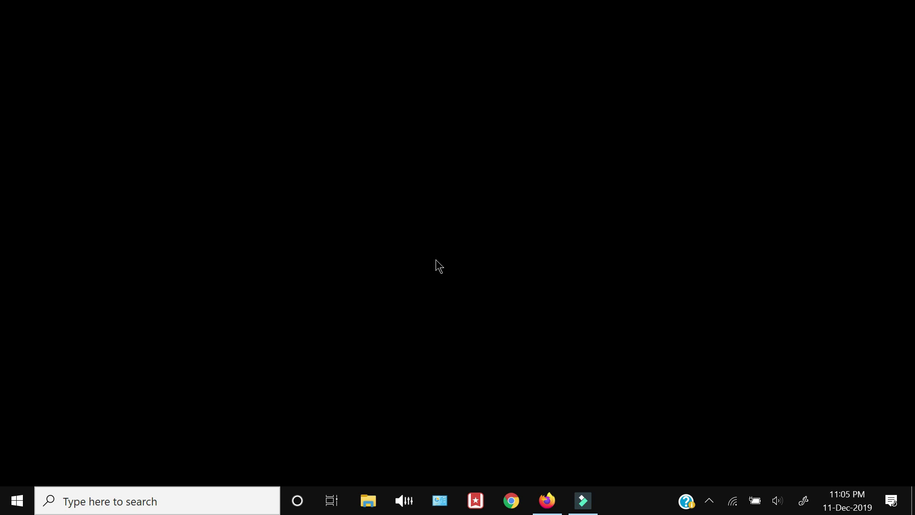
left_click(710, 500)
left_click(470, 351)
Open Gamma Panel's Settings from its tray icon menu and drag the window higher.
left_click(710, 500)
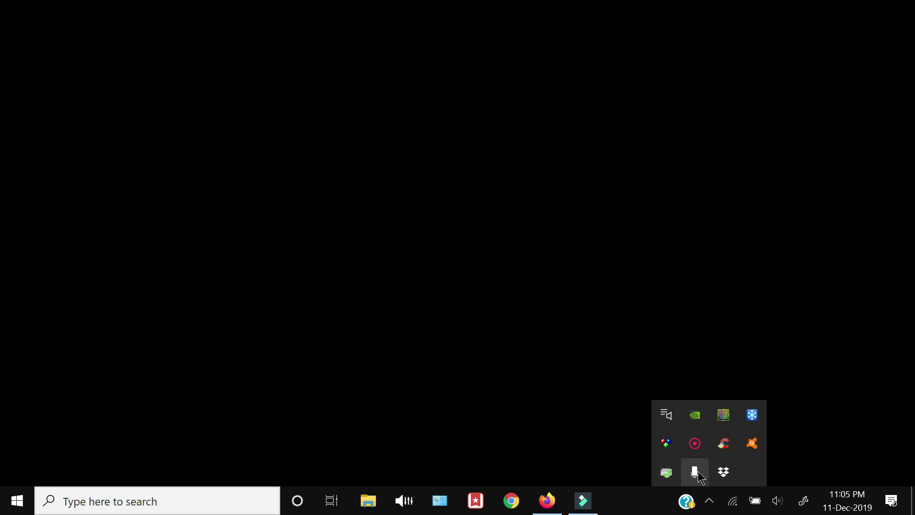
left_click(669, 442)
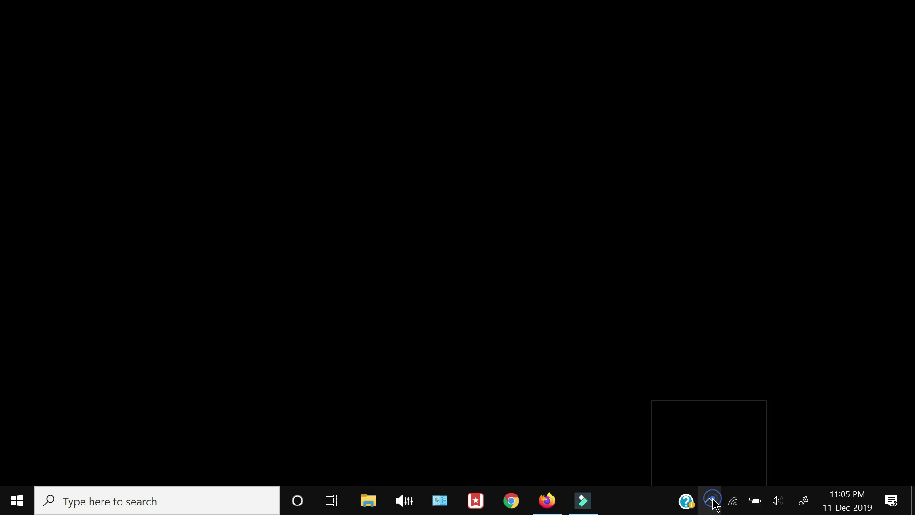
left_click(710, 500)
right_click(668, 444)
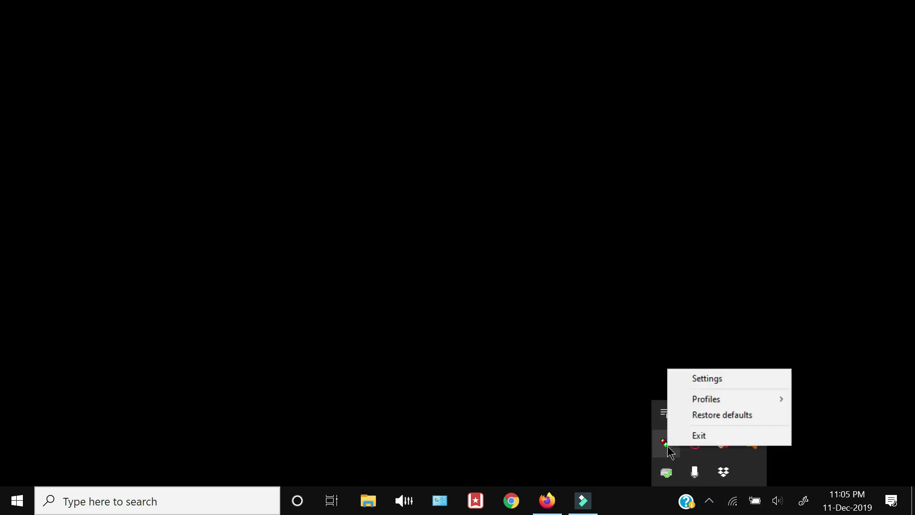
left_click(705, 378)
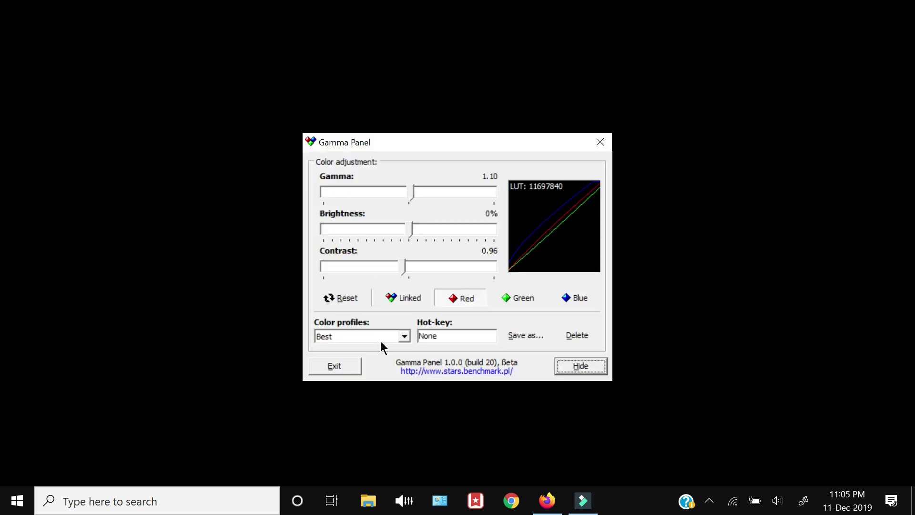
left_click_drag(449, 139, 448, 87)
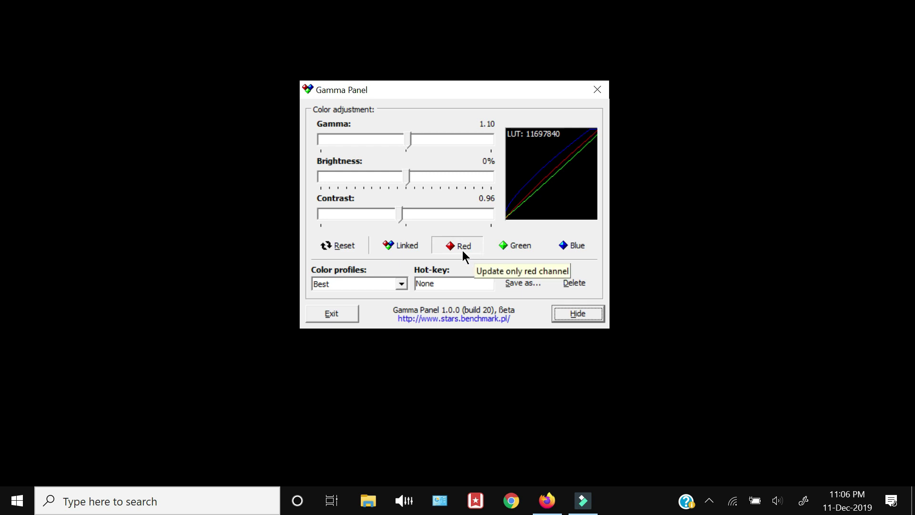
Inspect the Red, Green and Blue channels, return to Linked, and set brightness to 7%.
left_click(400, 248)
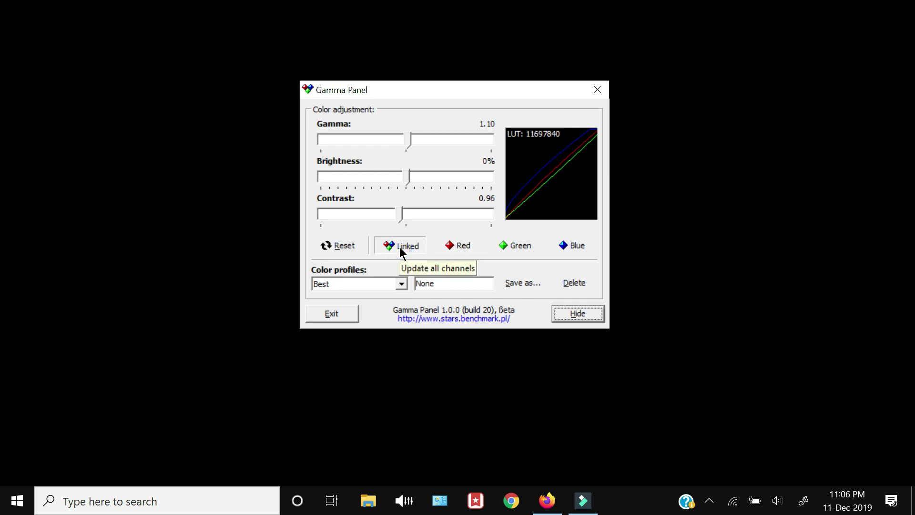
left_click(442, 247)
left_click(495, 247)
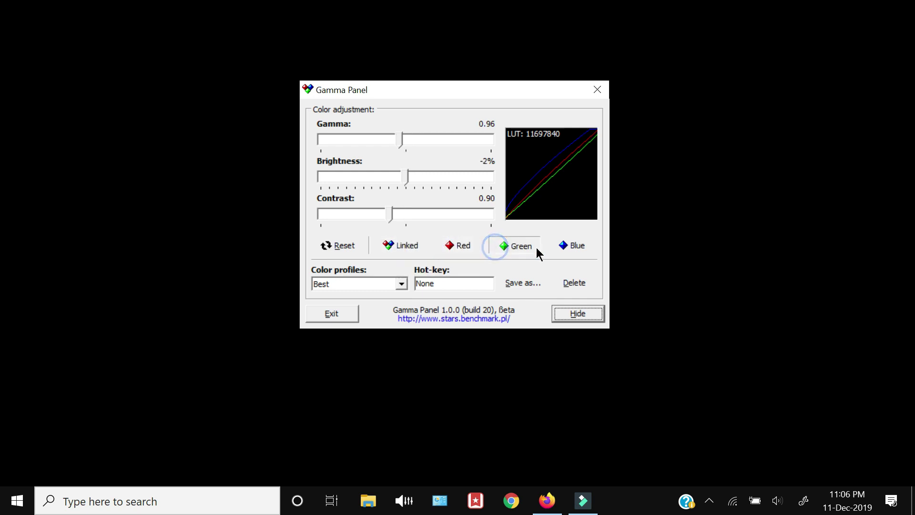
left_click(573, 247)
left_click(399, 246)
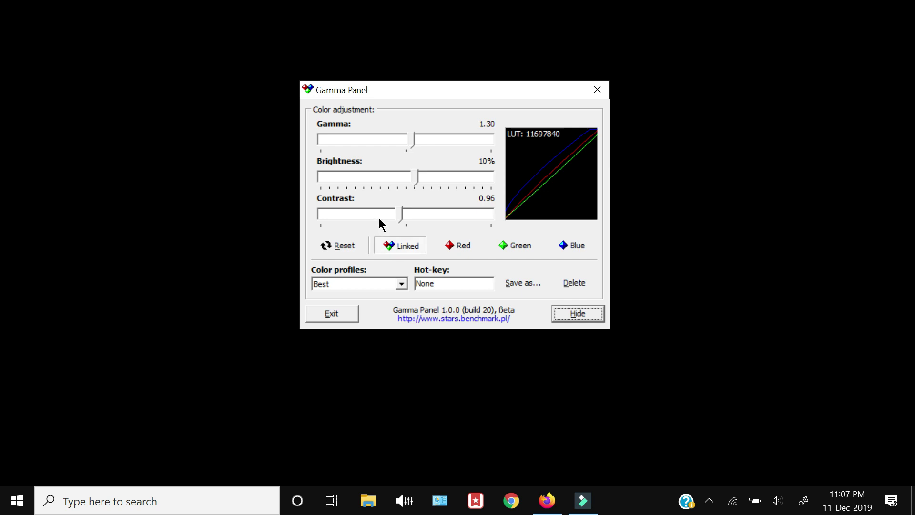
left_click_drag(414, 177, 409, 179)
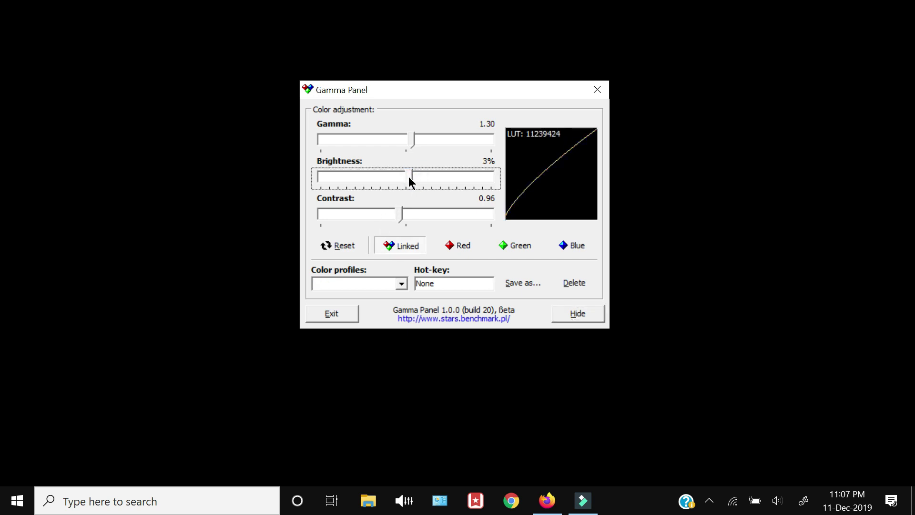
Open Save as and cancel it, then load the For Videos profile.
left_click(522, 283)
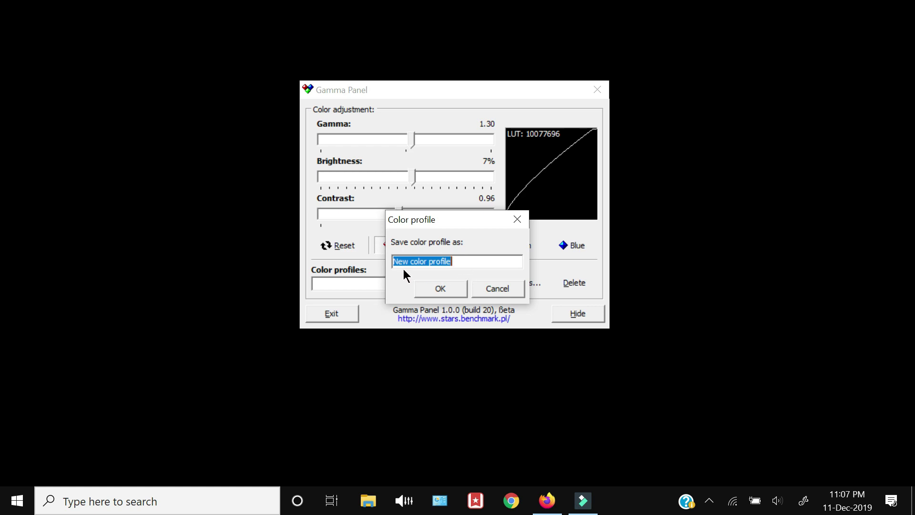
left_click(486, 289)
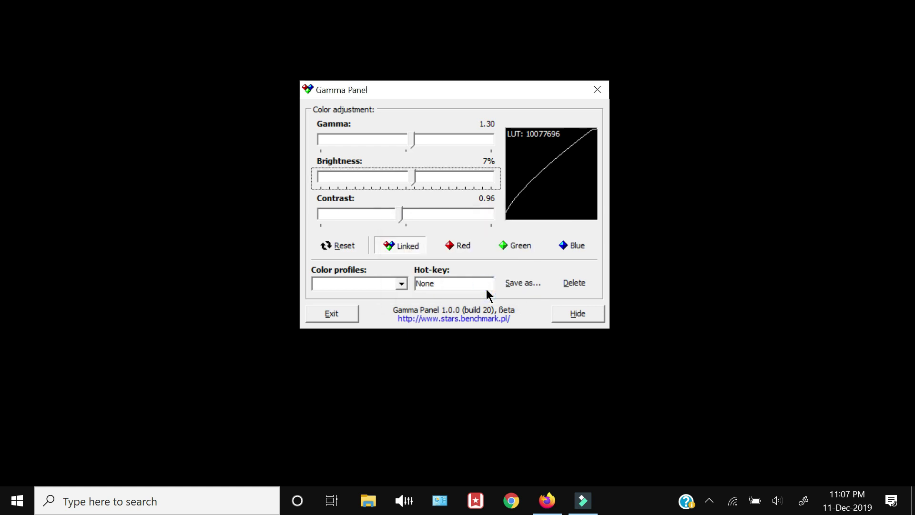
left_click(386, 284)
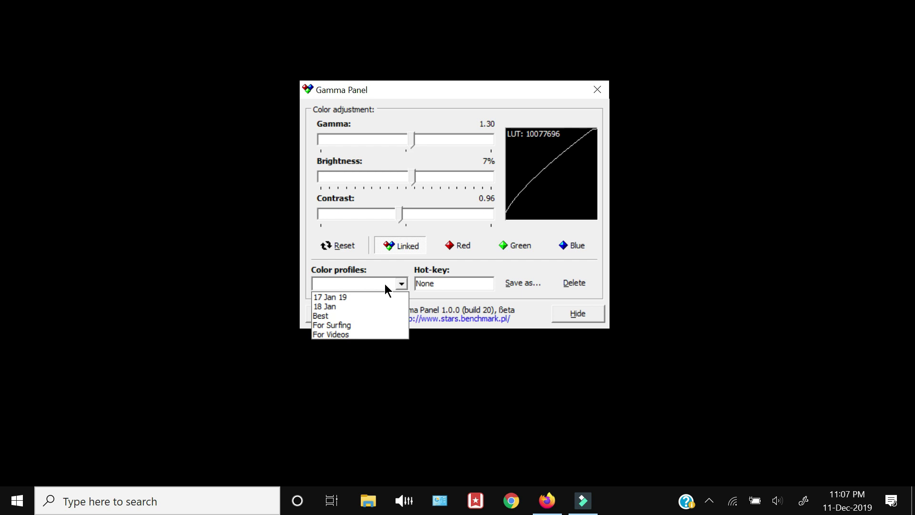
left_click(373, 335)
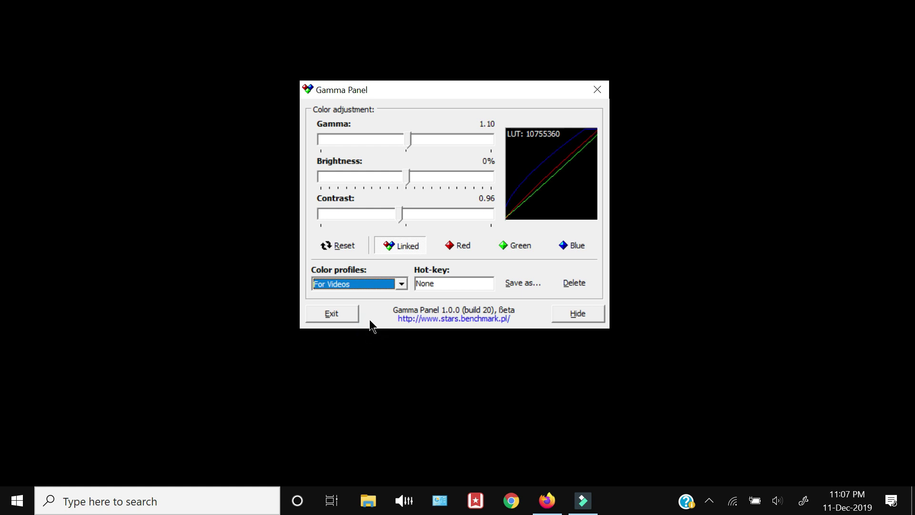
Switch to the For Surfing profile, then back to Best.
left_click(364, 286)
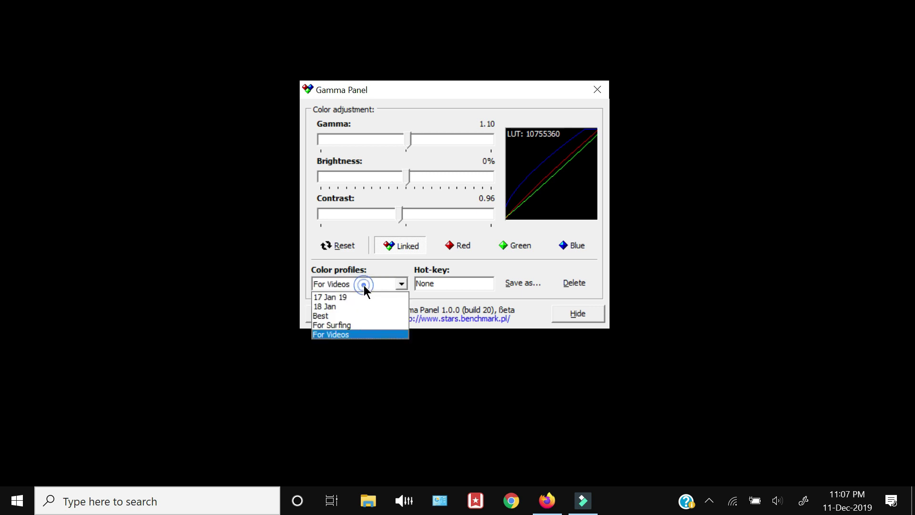
left_click(351, 327)
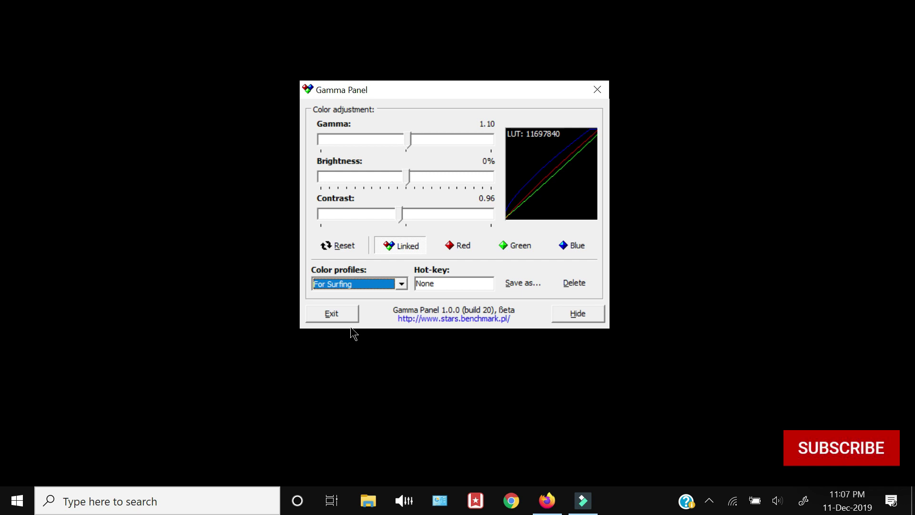
left_click(356, 287)
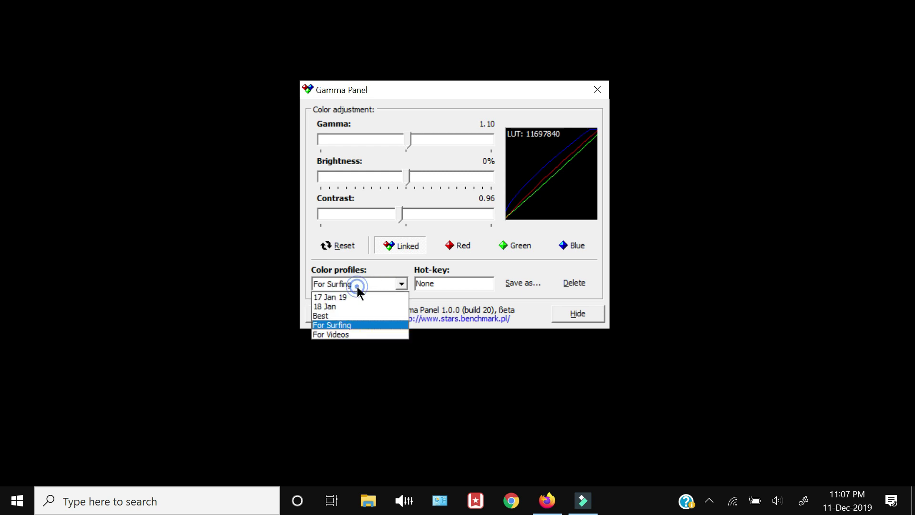
left_click(351, 316)
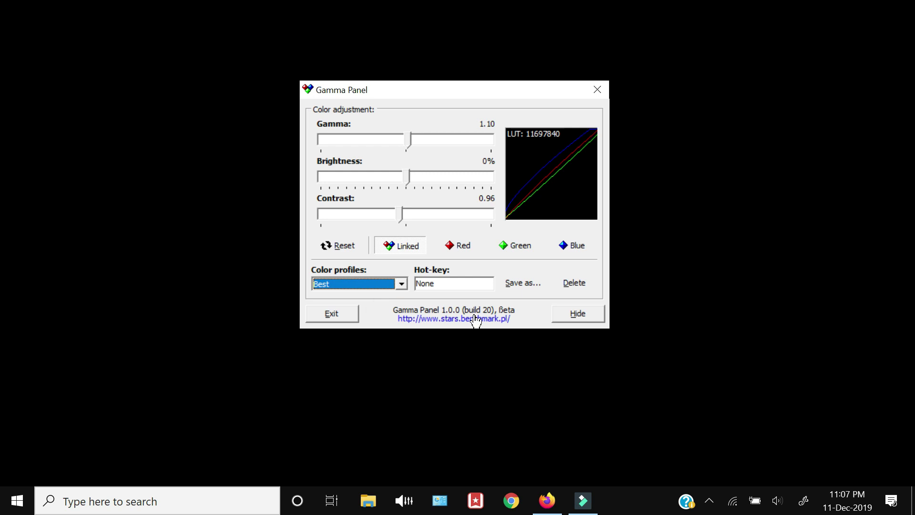
Hide the Gamma Panel window to the tray and close the hidden-icons list.
left_click(571, 313)
left_click(709, 500)
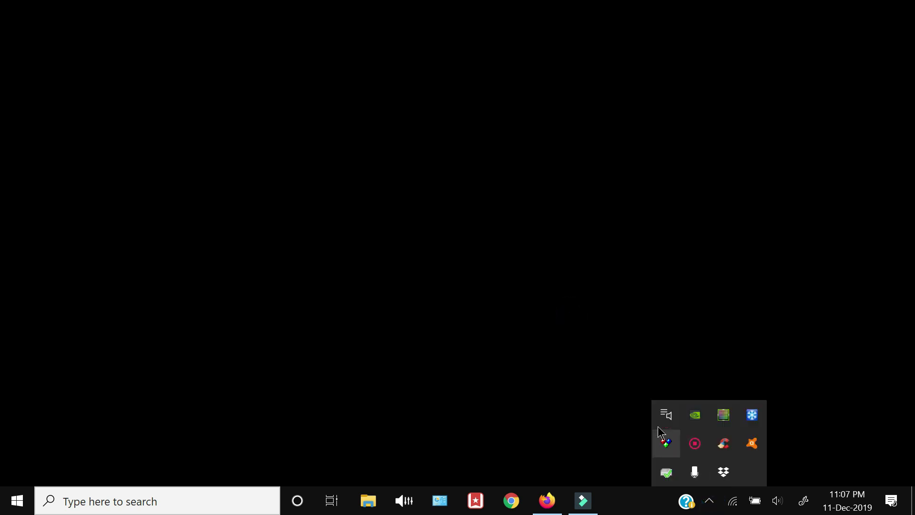
left_click(529, 358)
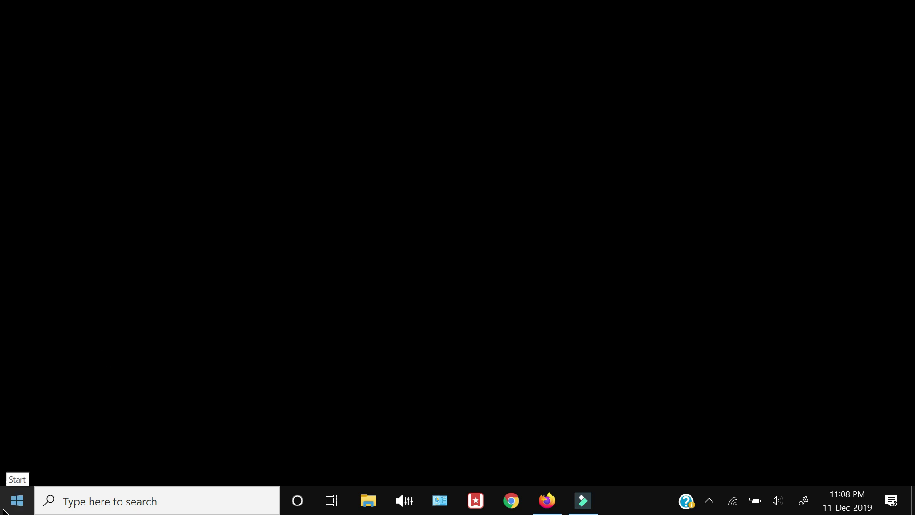
left_click(18, 500)
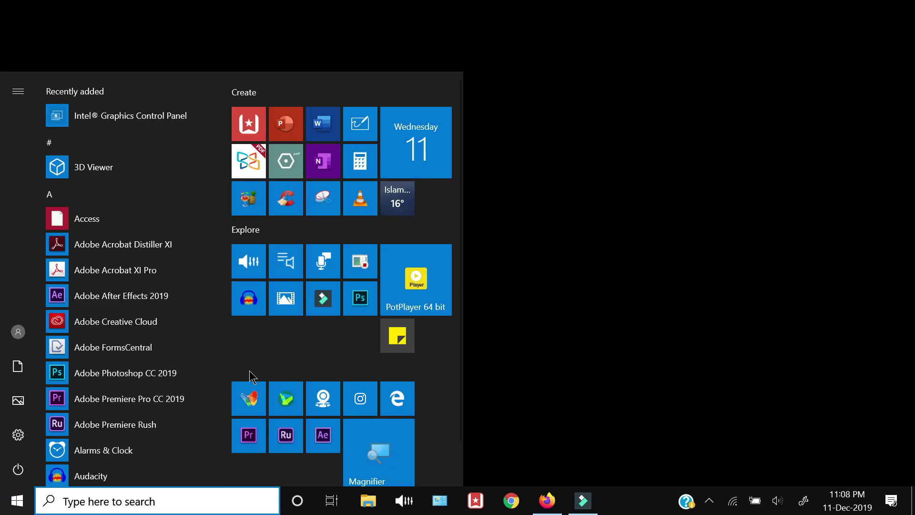
left_click(248, 403)
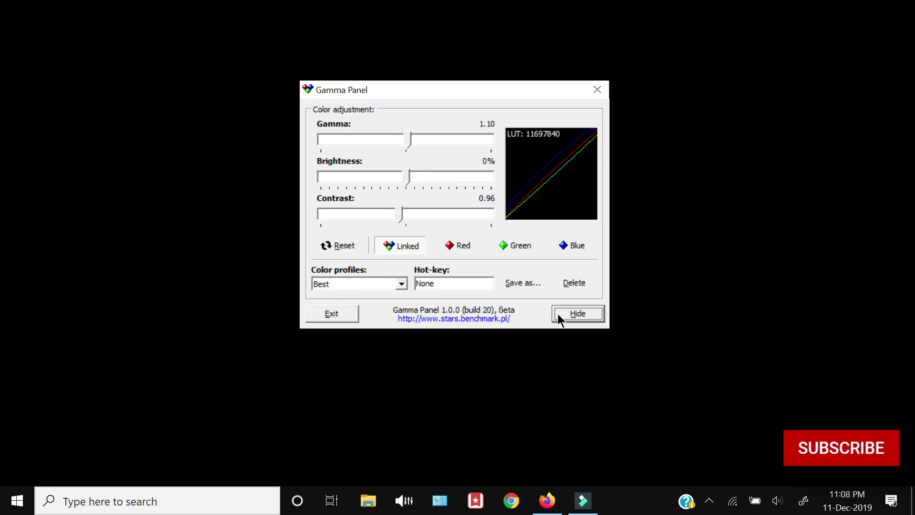
left_click(558, 315)
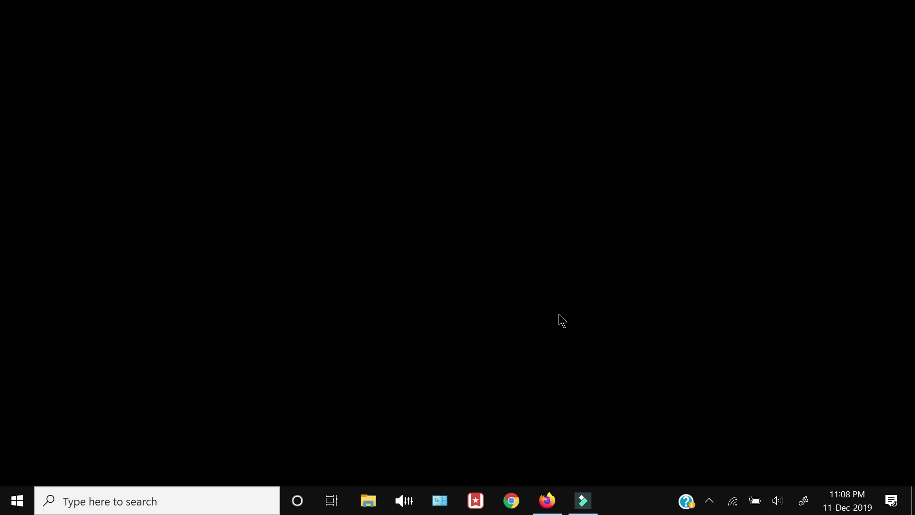
left_click(710, 501)
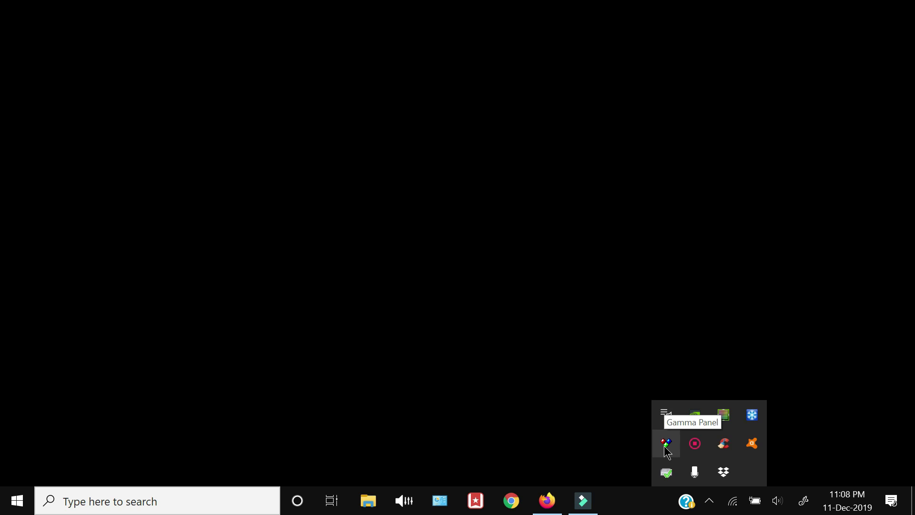
left_click(429, 344)
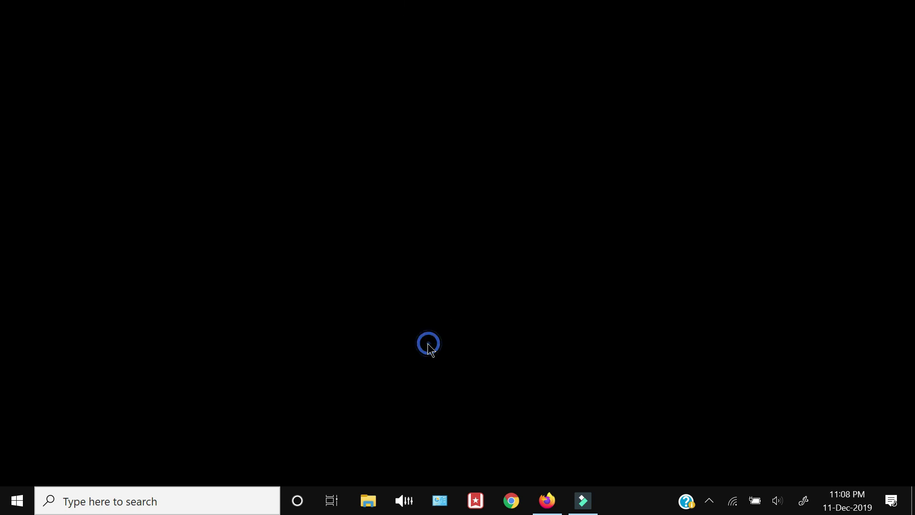
left_click(14, 499)
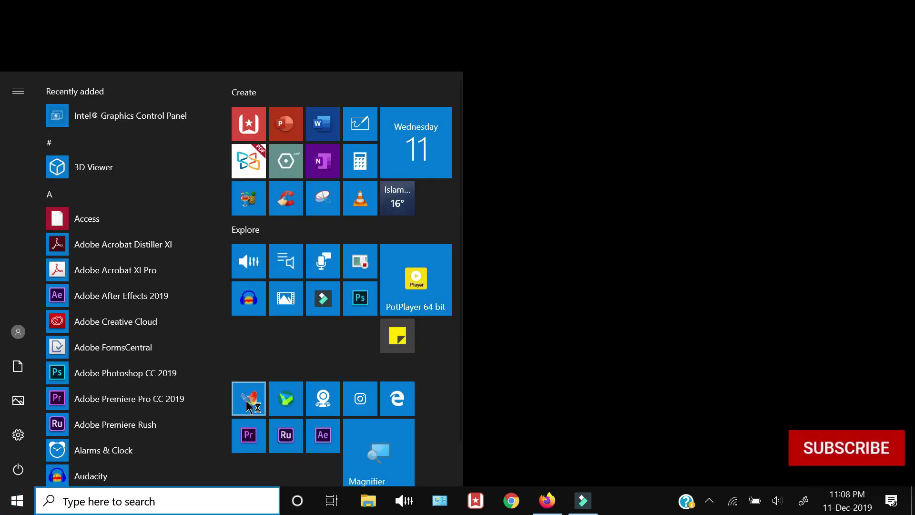
left_click(289, 403)
left_click(373, 285)
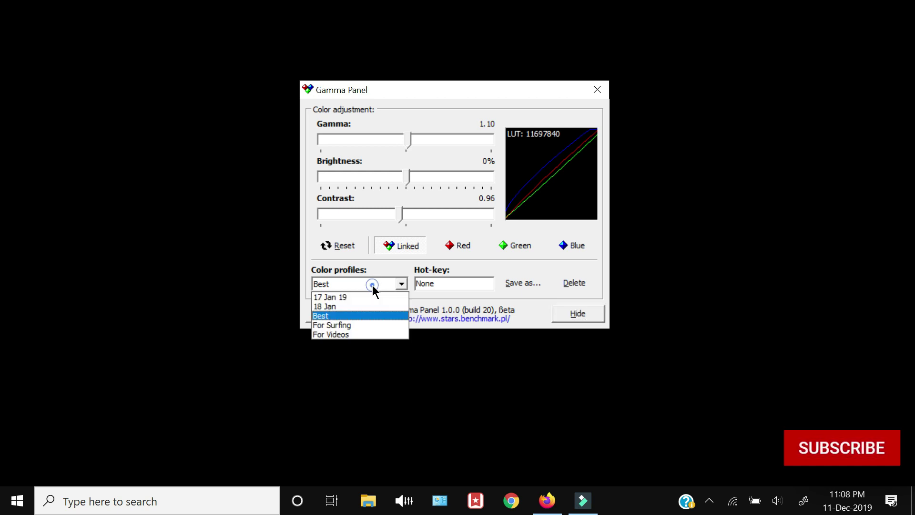
left_click(352, 314)
left_click(581, 318)
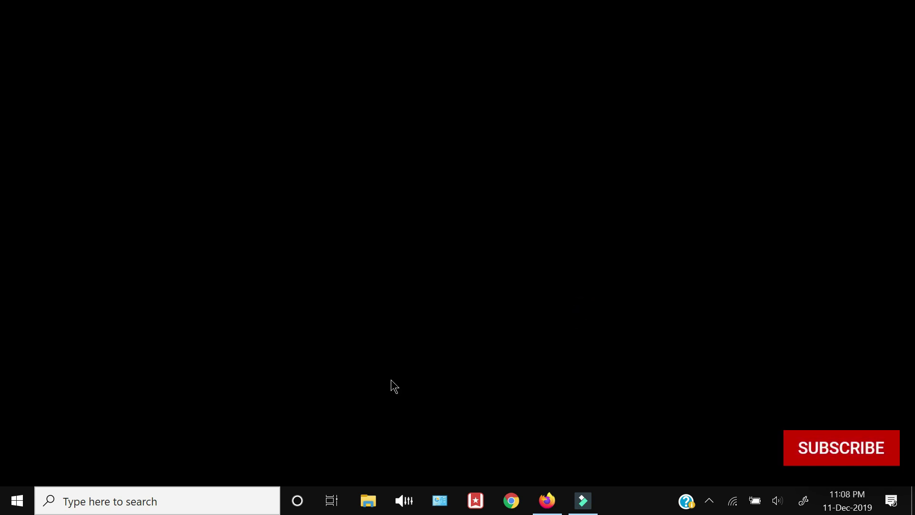